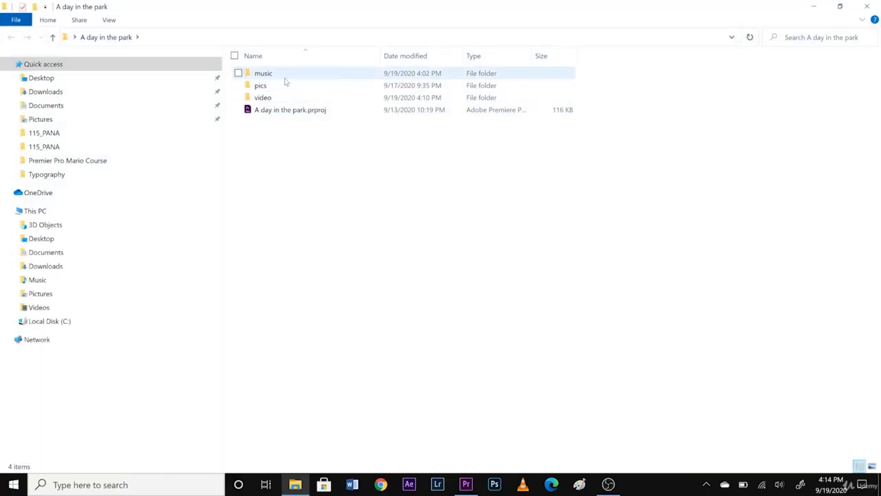
# Step: Look through the contents of the music, pics and video folders inside the A day in the park folder
pyautogui.doubleClick(276, 74)
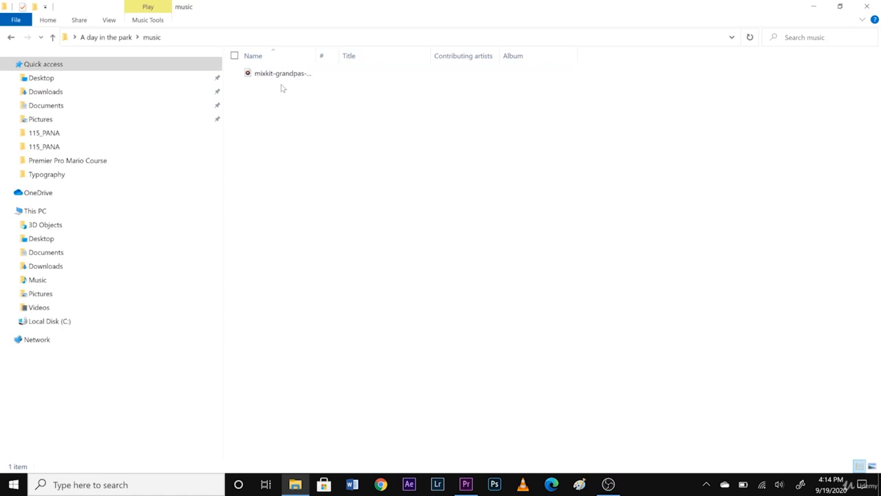
pyautogui.click(11, 37)
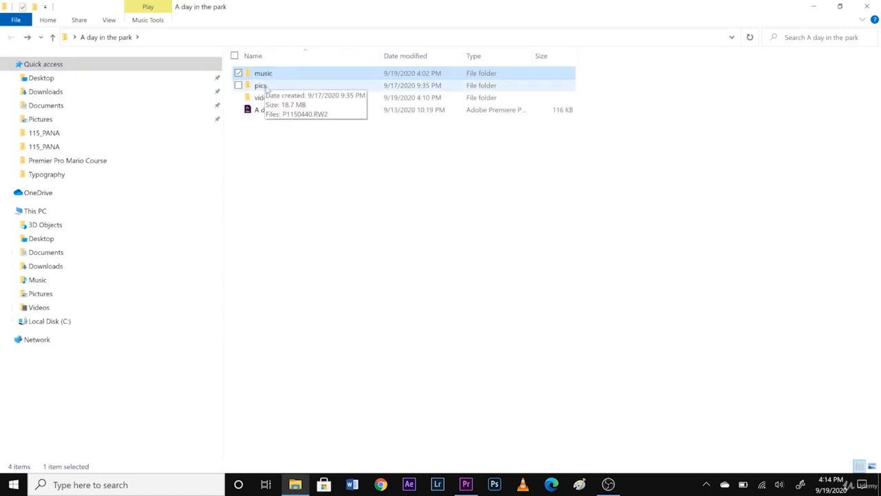
pyautogui.doubleClick(265, 86)
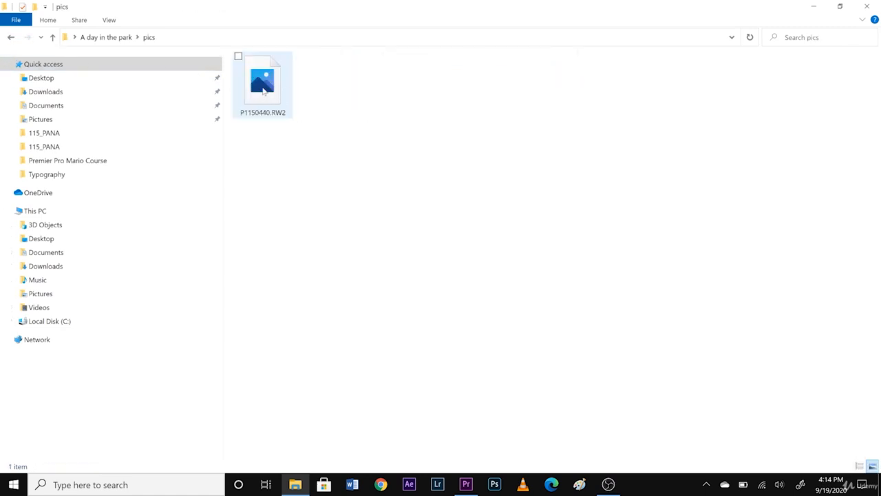
pyautogui.click(11, 38)
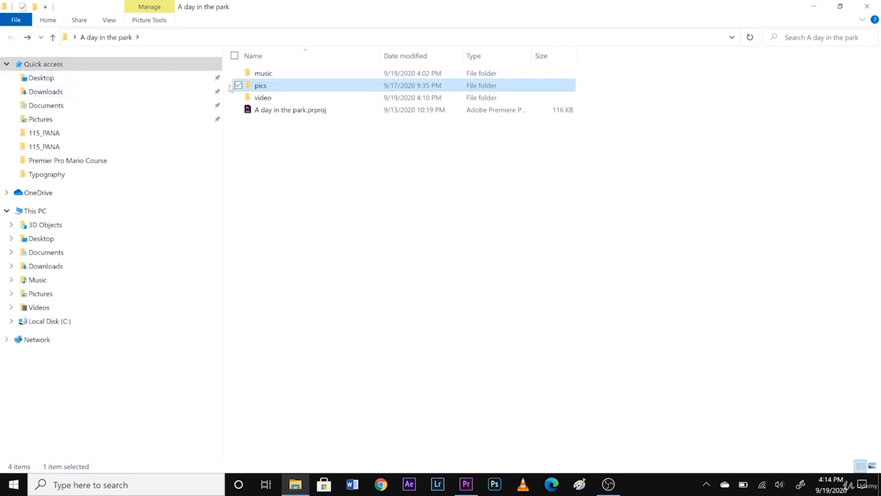
pyautogui.click(276, 102)
pyautogui.doubleClick(278, 102)
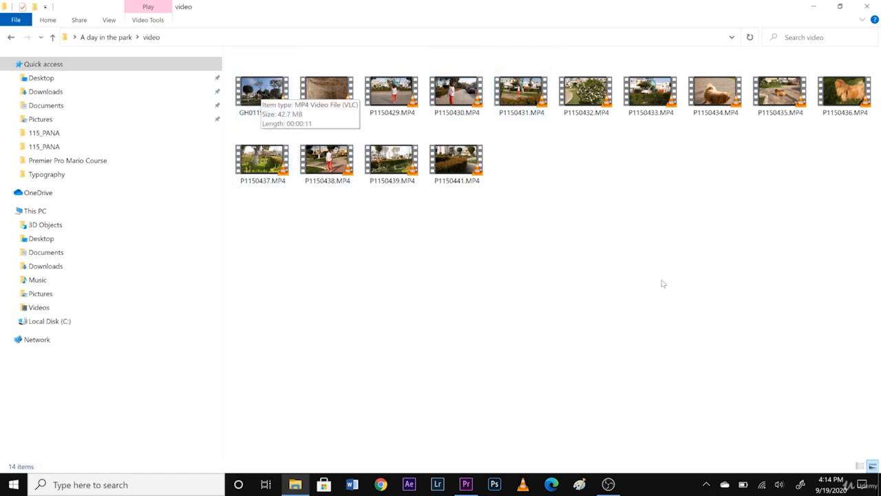
pyautogui.click(15, 38)
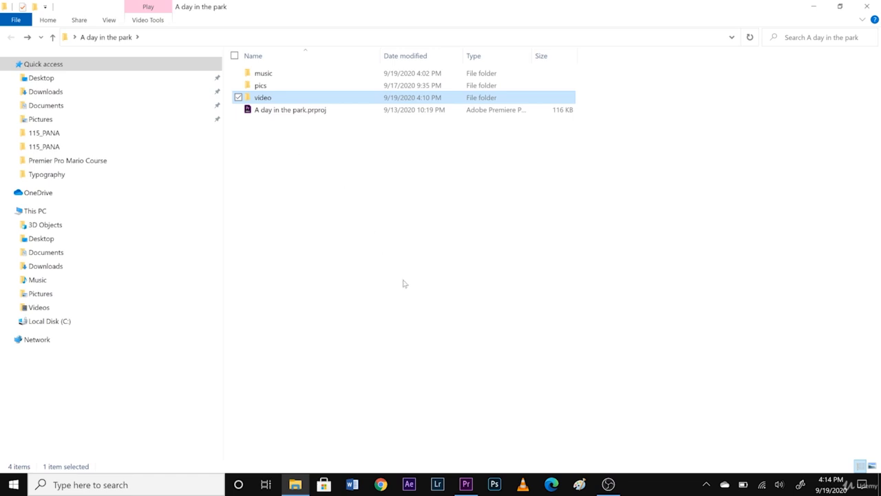
# Step: Switch to Premiere Pro and import all the MP4 clips from the video folder of A day in the park
pyautogui.click(466, 483)
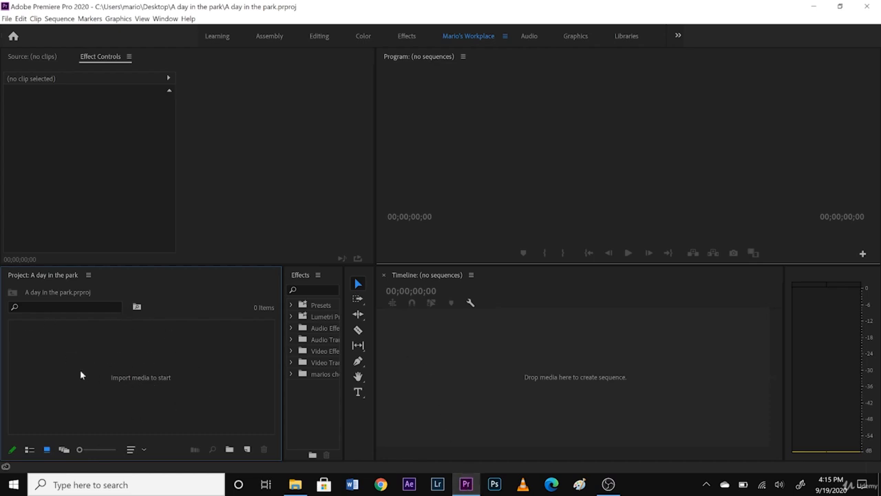
pyautogui.doubleClick(153, 355)
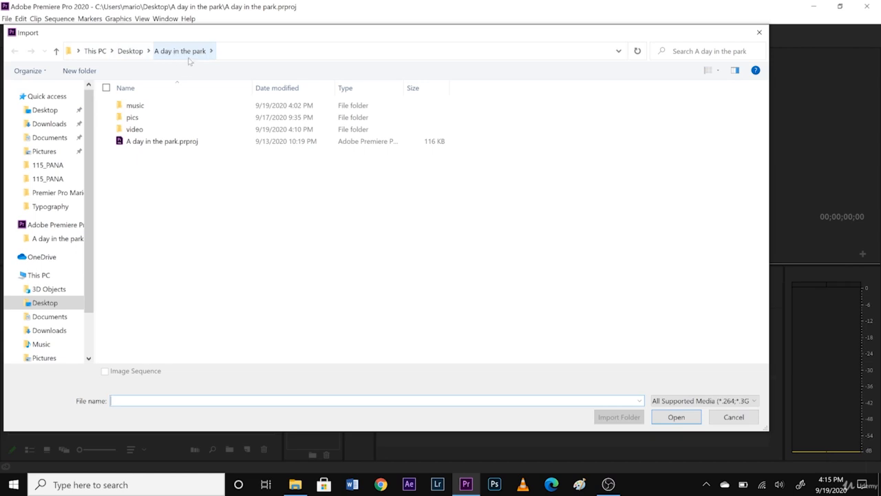
pyautogui.click(132, 51)
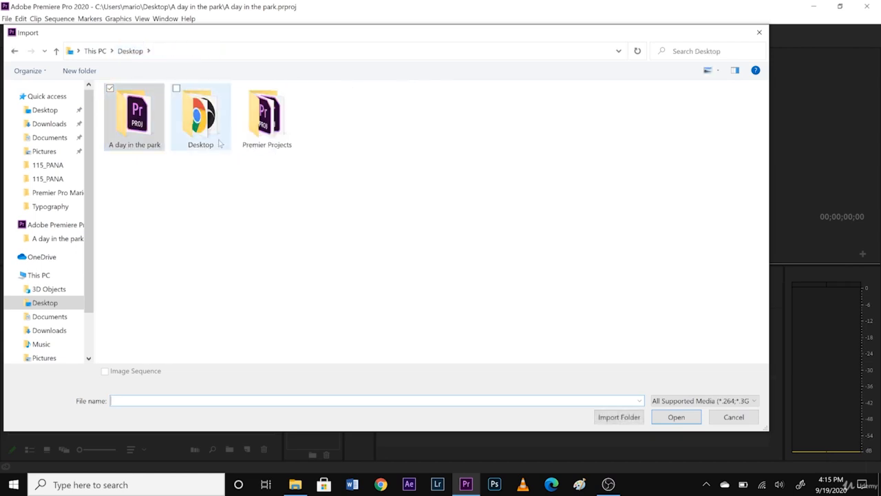
pyautogui.doubleClick(130, 131)
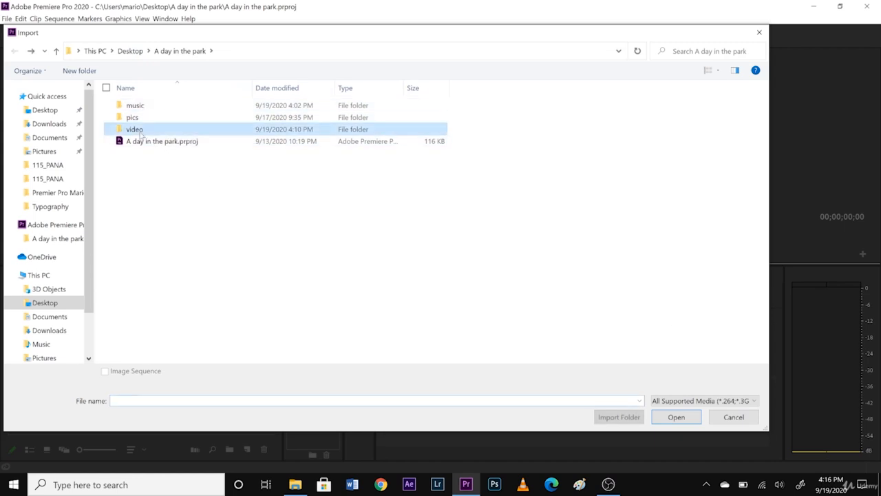
pyautogui.doubleClick(132, 130)
pyautogui.moveTo(133, 234); pyautogui.dragTo(743, 117)
pyautogui.click(677, 417)
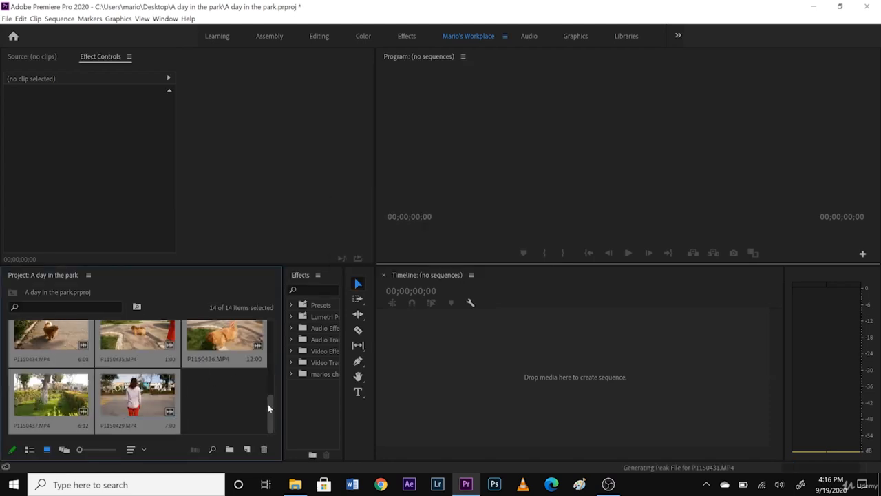
# Step: Look over the imported clips in the project and undo the import
pyautogui.moveTo(269, 403); pyautogui.dragTo(269, 310)
pyautogui.scroll(-5, 258, 385)
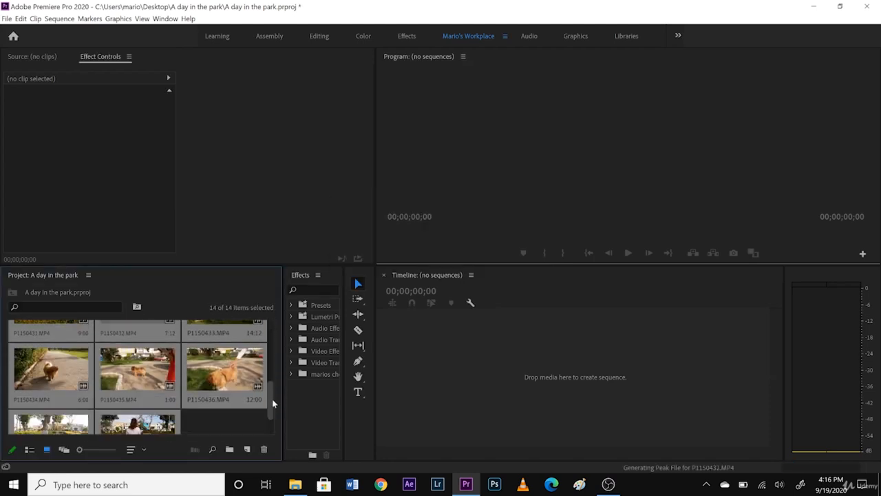
pyautogui.click(222, 416)
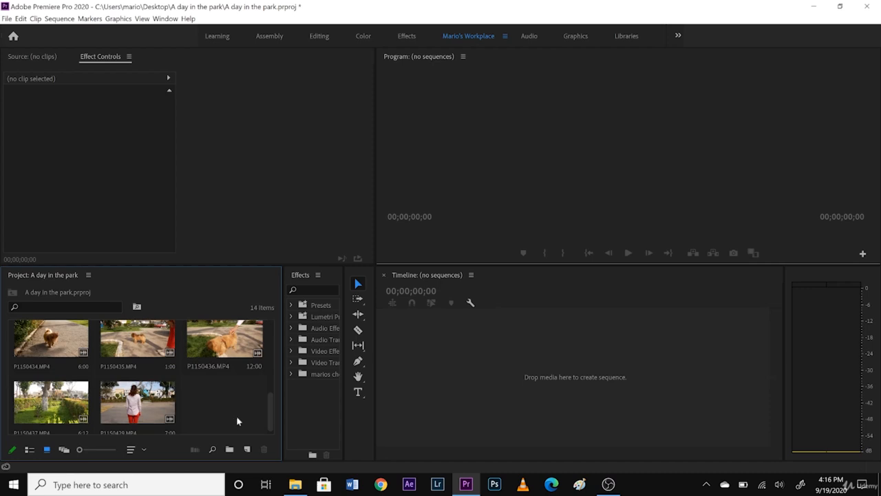
pyautogui.hotkey('ctrl', 'z')
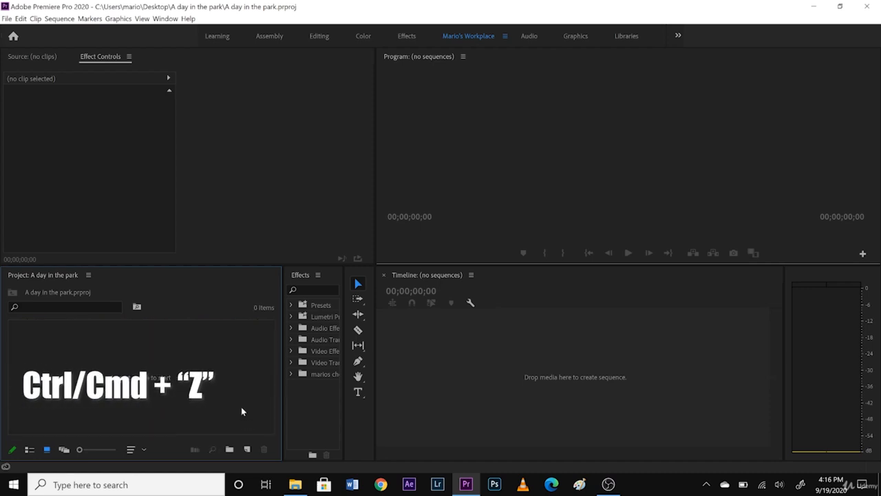
pyautogui.rightClick(147, 367)
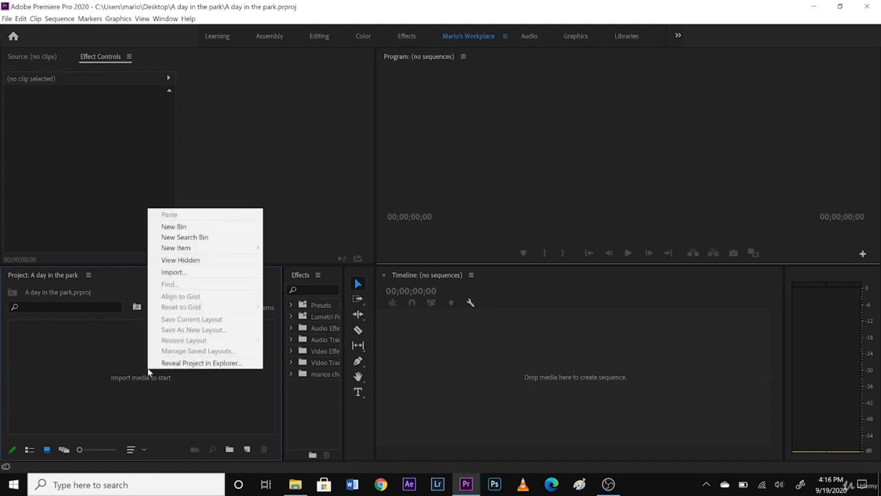
pyautogui.click(179, 272)
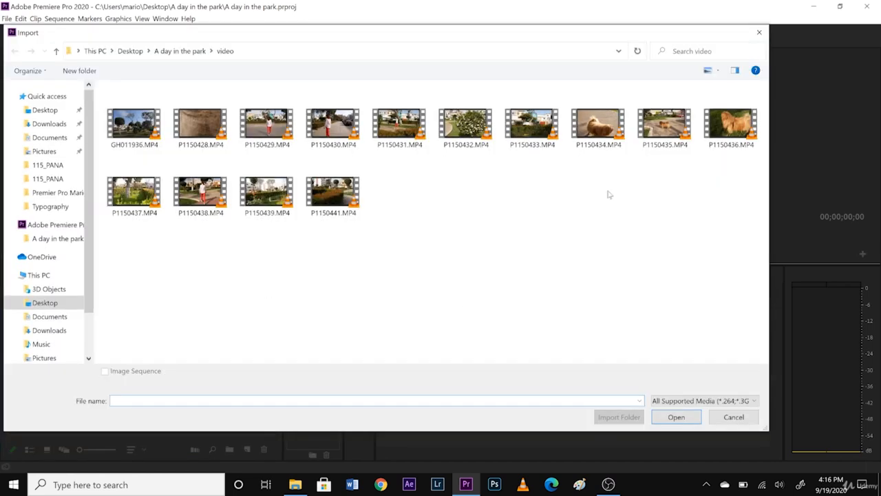
pyautogui.moveTo(137, 238); pyautogui.dragTo(767, 131)
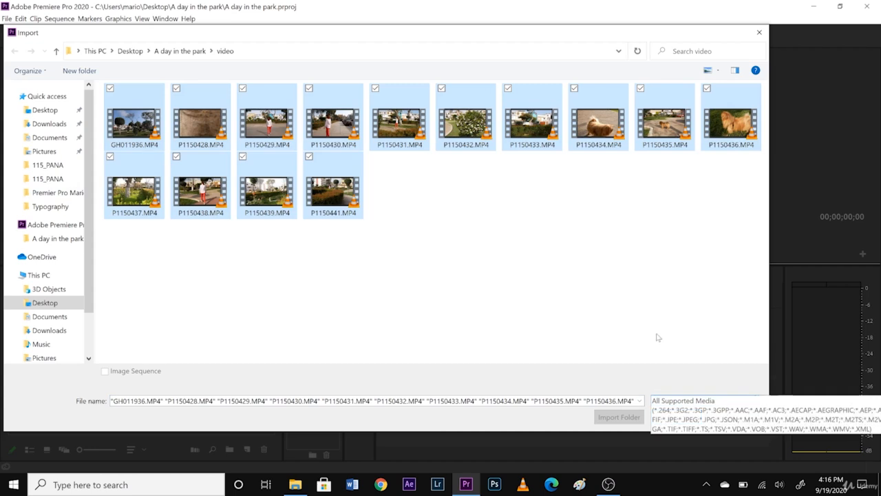
pyautogui.click(759, 32)
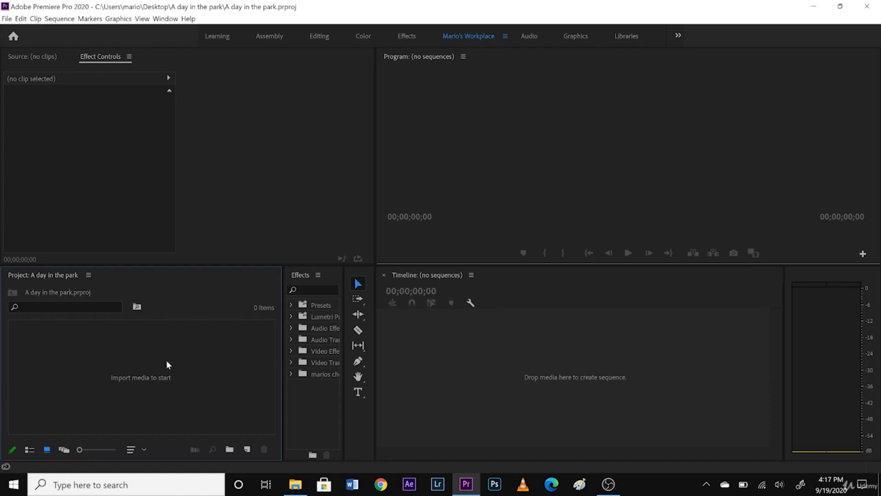
pyautogui.doubleClick(166, 361)
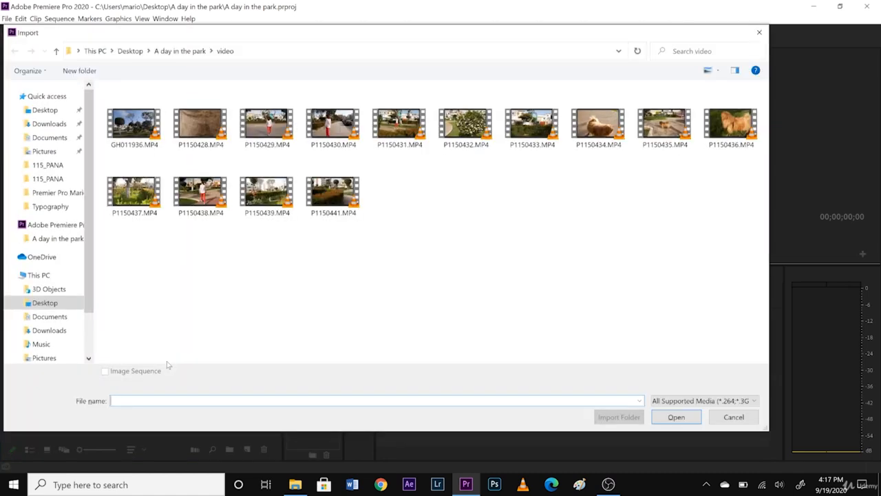
pyautogui.moveTo(133, 234); pyautogui.dragTo(730, 113)
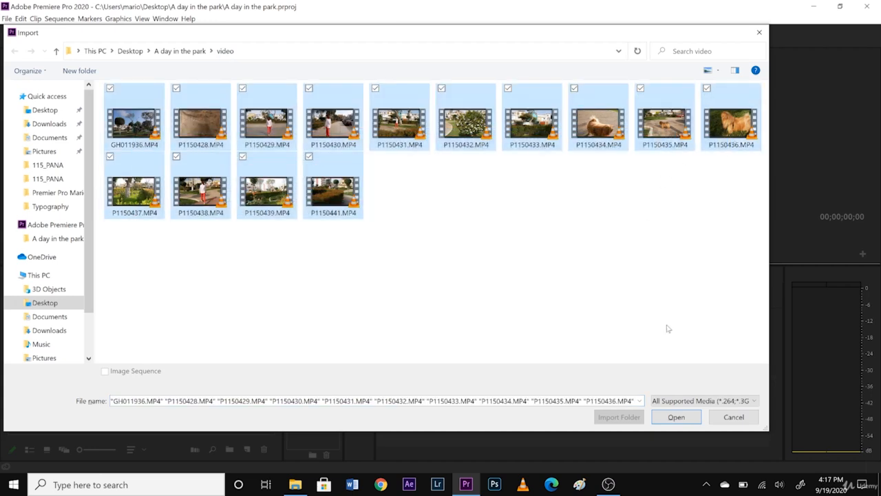
pyautogui.click(759, 33)
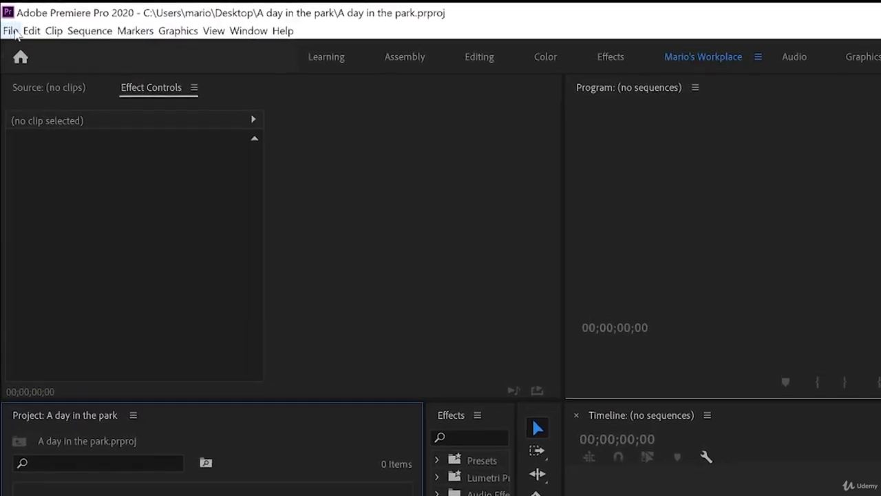
pyautogui.click(11, 31)
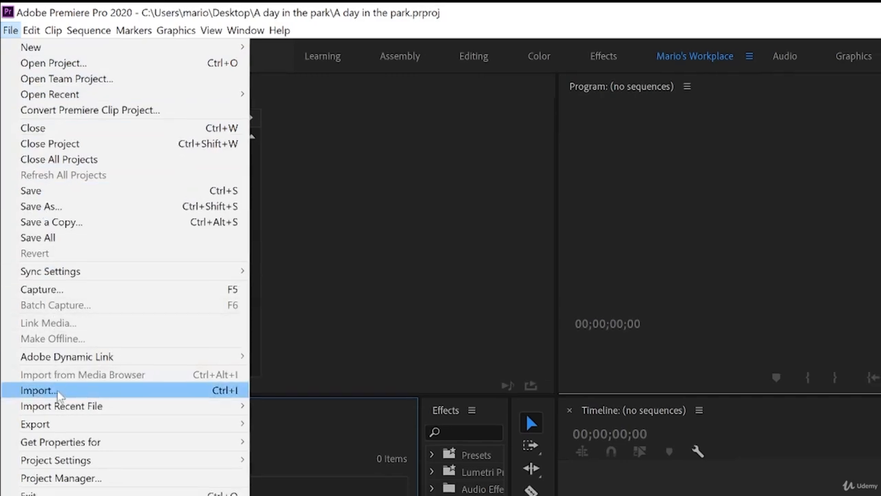
pyautogui.click(57, 390)
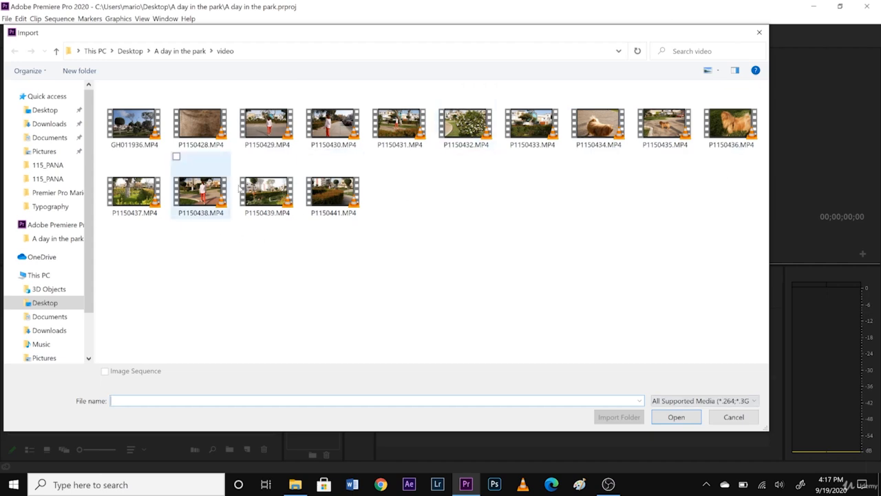
pyautogui.click(759, 33)
# Step: Switch to File Explorer and bring the music, pics and video folders together into the Premiere Pro project as bins
pyautogui.moveTo(295, 484)
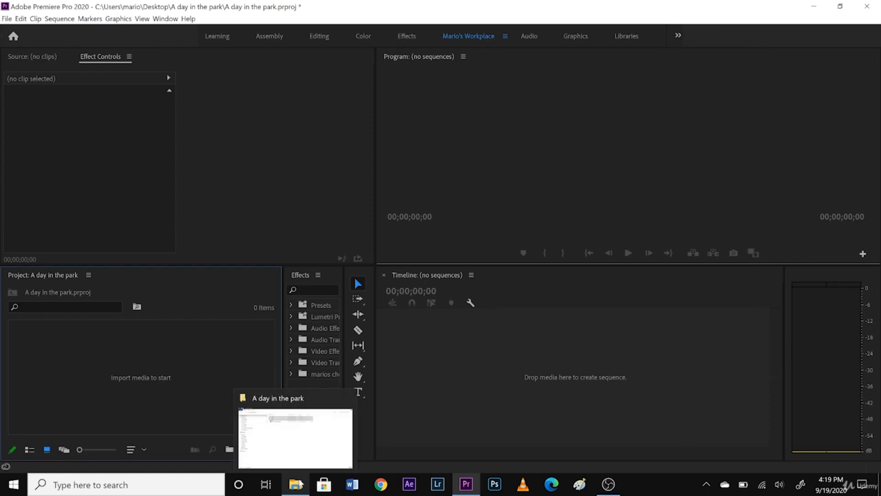
pyautogui.click(301, 486)
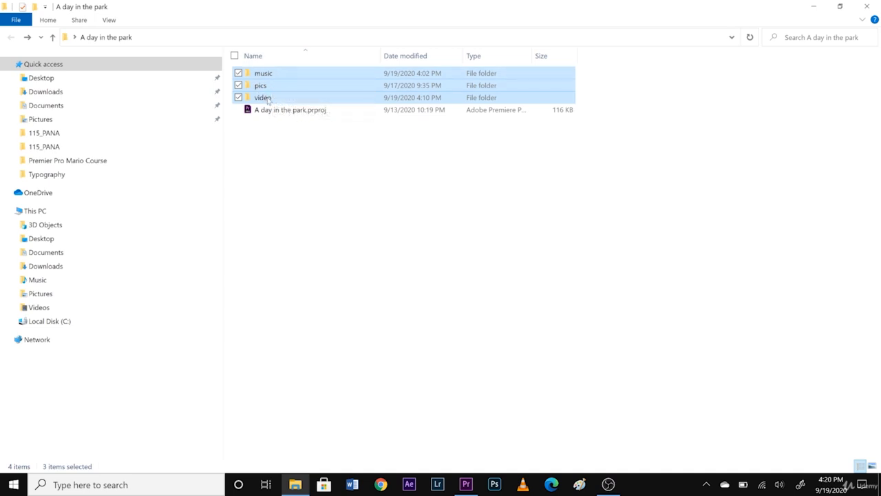
pyautogui.moveTo(268, 100); pyautogui.dragTo(131, 393)
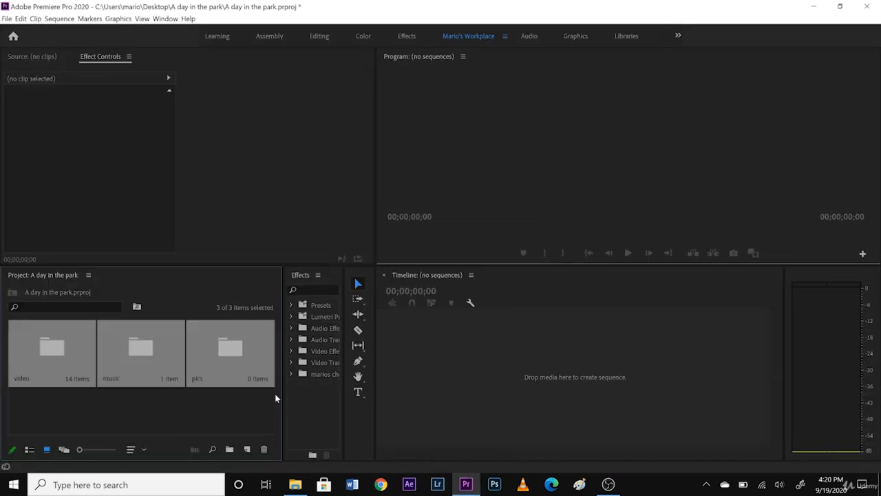
pyautogui.click(66, 406)
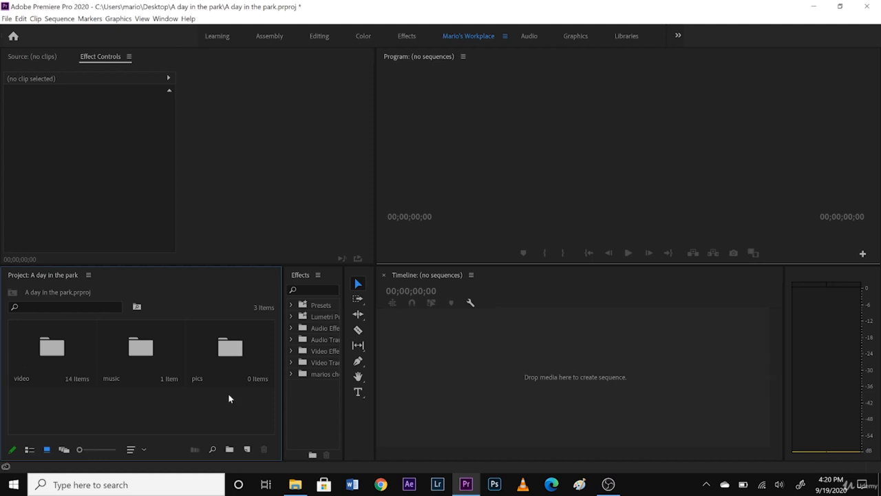
# Step: Enlarge the Project panel in height and width and display its bins in List View
pyautogui.moveTo(507, 265); pyautogui.dragTo(508, 185)
pyautogui.moveTo(282, 305); pyautogui.dragTo(392, 300)
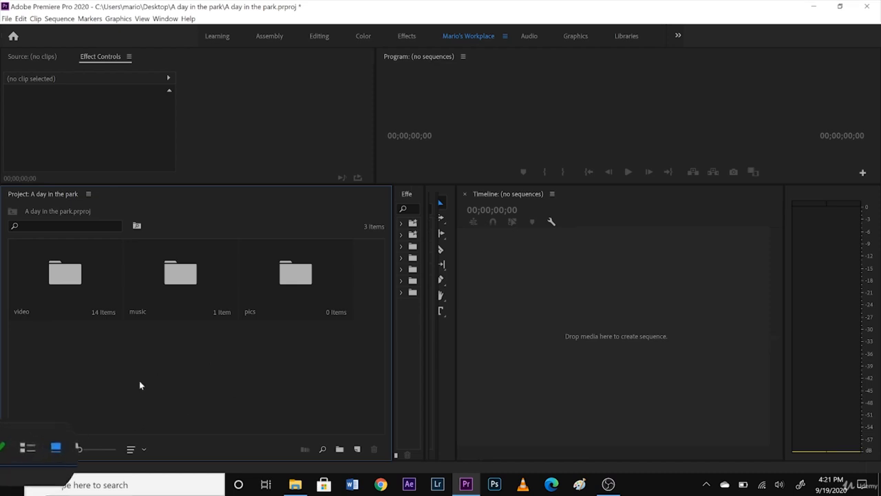
pyautogui.click(25, 449)
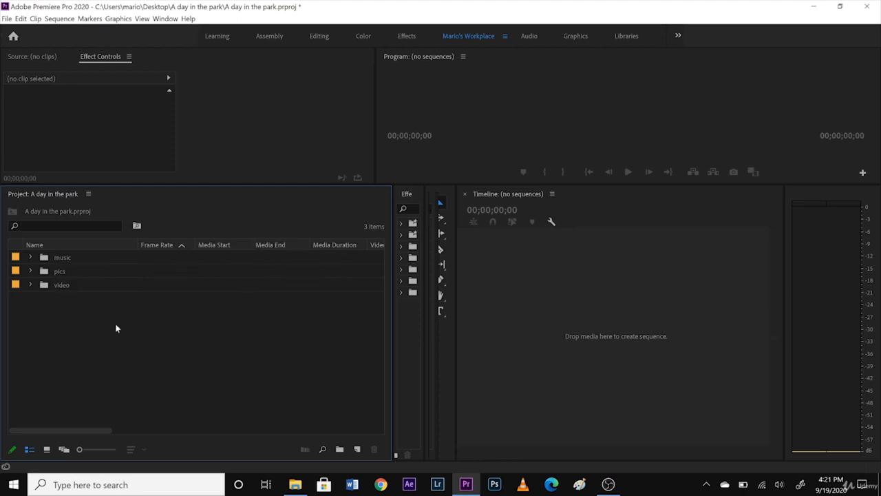
# Step: Open the video bin, check its clip details and display the clips in Icon View
pyautogui.doubleClick(62, 286)
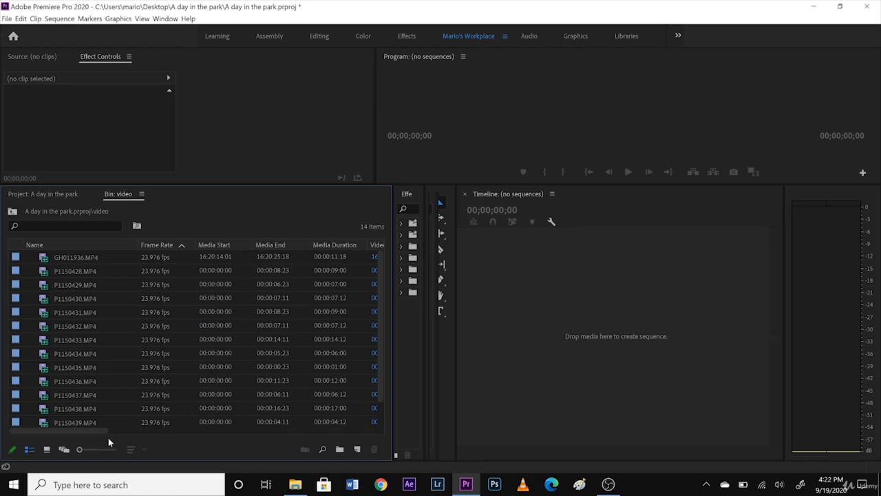
pyautogui.moveTo(100, 429)
pyautogui.mouseDown()
pyautogui.moveTo(187, 425)
pyautogui.moveTo(96, 428)
pyautogui.mouseUp()
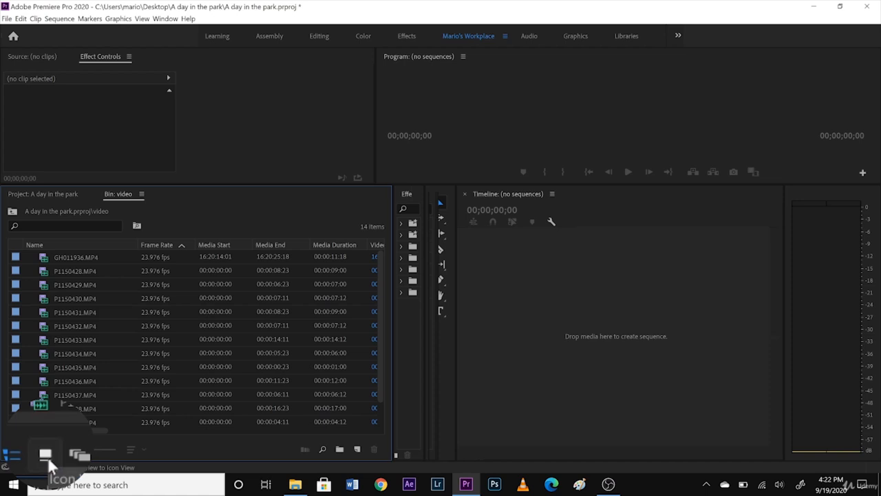
pyautogui.click(46, 454)
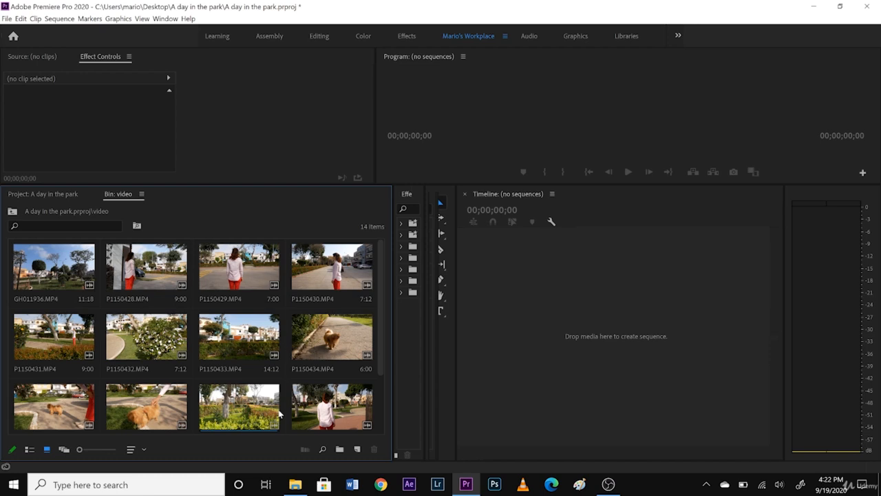
# Step: Compare the video bin in List and Icon View, and display it in Freeform View with P1150436.MP4 selected
pyautogui.click(29, 449)
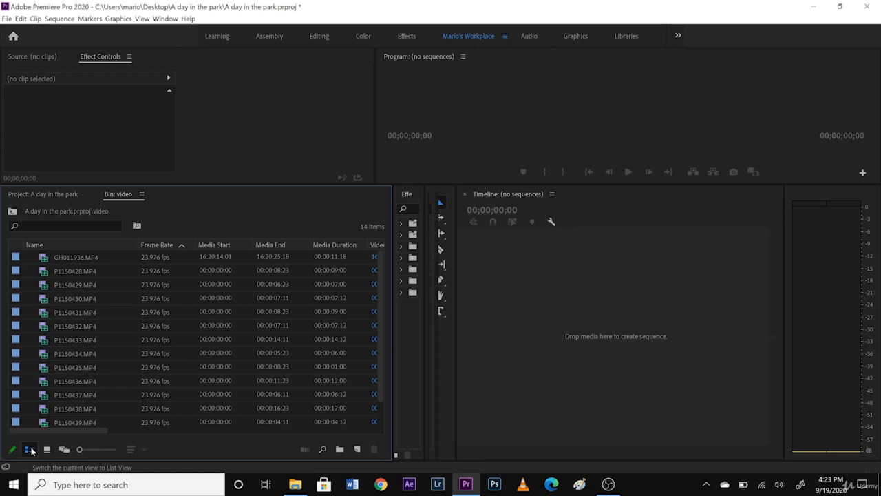
pyautogui.click(47, 449)
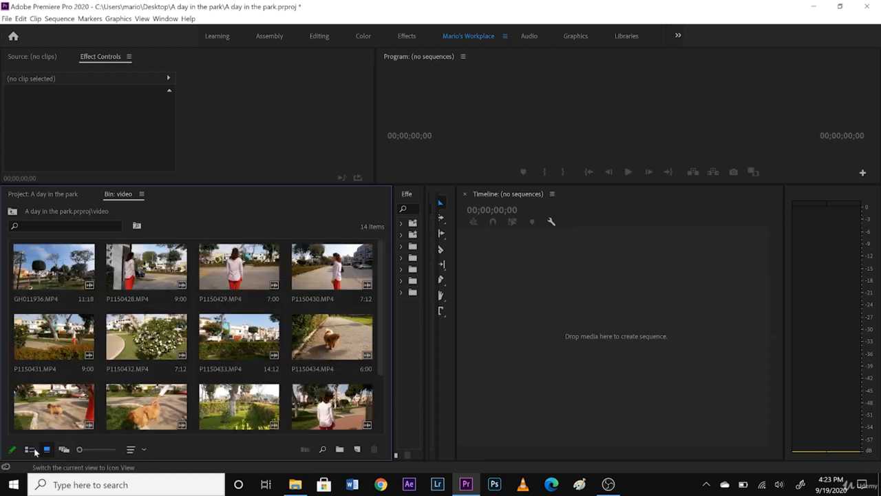
pyautogui.click(117, 421)
pyautogui.click(66, 450)
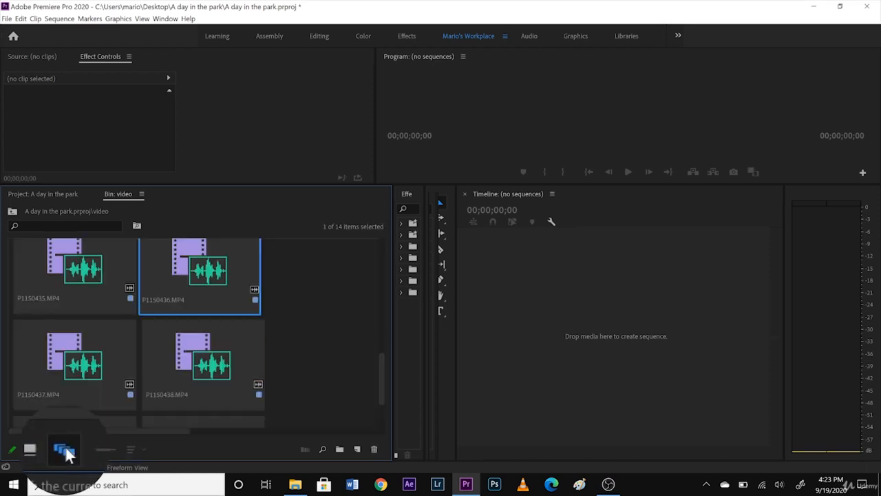
# Step: Rearrange clips P1150436.MP4, P1150434.MP4, P1150433.MP4 and P1150435.MP4 into a loose, partly overlapping layout in Freeform View
pyautogui.moveTo(382, 369); pyautogui.dragTo(382, 334)
pyautogui.moveTo(220, 372); pyautogui.dragTo(307, 361)
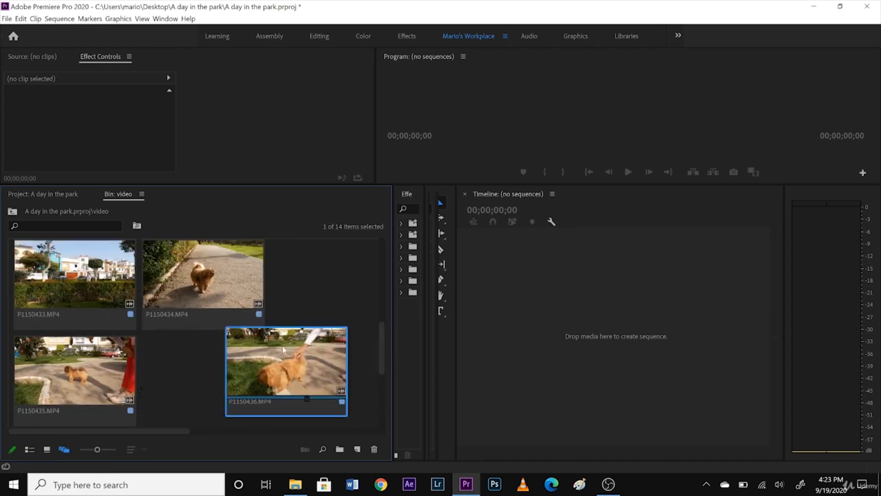
pyautogui.moveTo(240, 306); pyautogui.dragTo(275, 332)
pyautogui.moveTo(111, 294); pyautogui.dragTo(171, 303)
pyautogui.moveTo(120, 391); pyautogui.dragTo(169, 393)
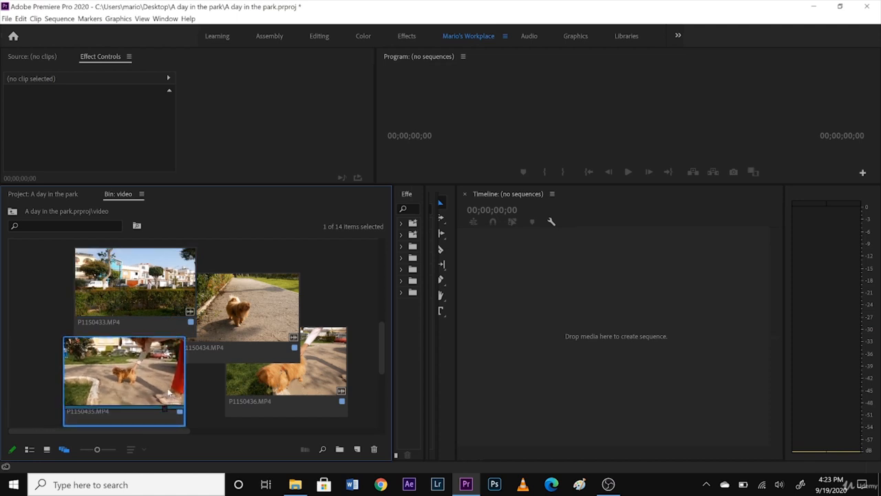
pyautogui.moveTo(381, 324); pyautogui.dragTo(383, 244)
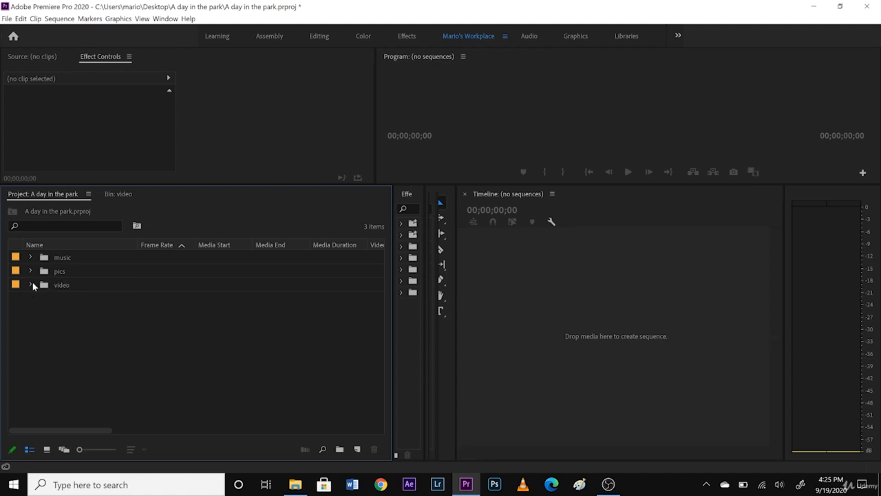
# Step: Expand the video bin in the project's List View and look through its clips from P1150441.MP4 up to P1150435.MP4
pyautogui.click(30, 285)
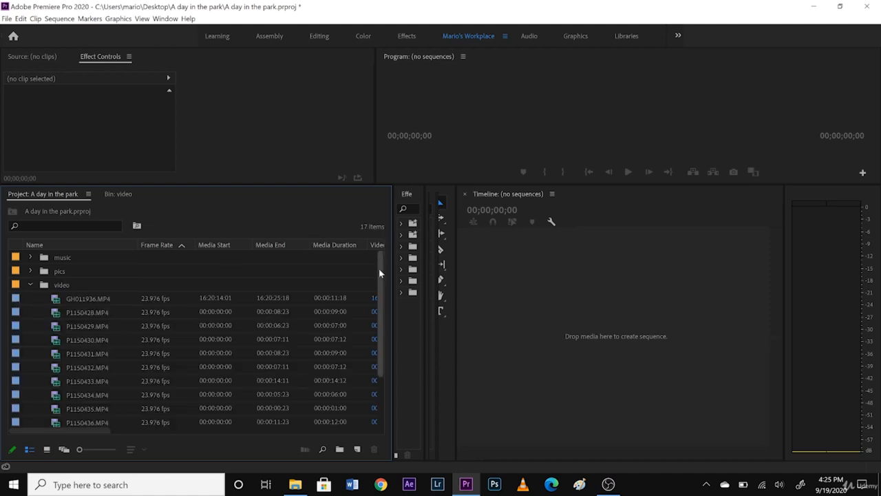
pyautogui.scroll(-3, 18, 285)
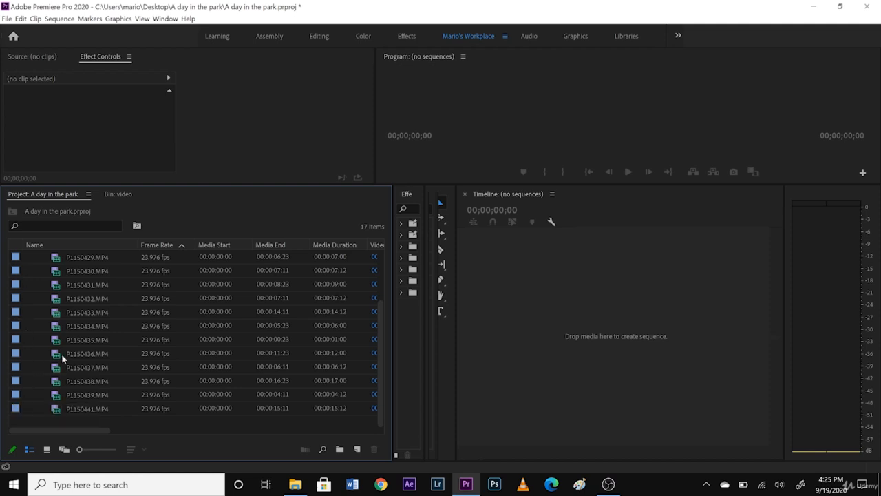
pyautogui.click(76, 408)
pyautogui.click(75, 394)
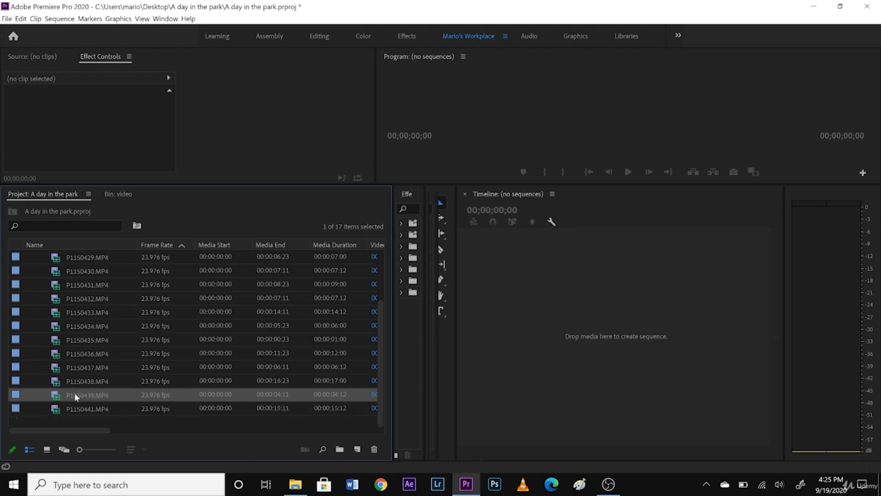
pyautogui.click(76, 380)
pyautogui.click(78, 368)
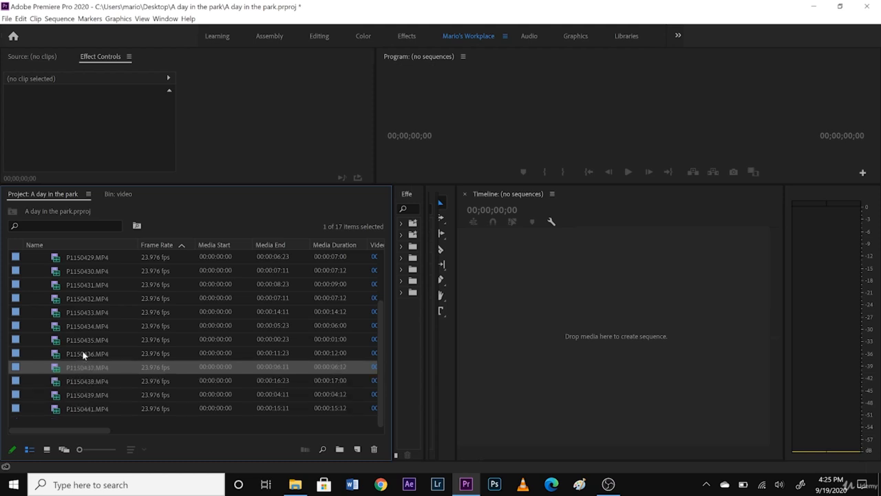
pyautogui.click(82, 351)
pyautogui.click(86, 341)
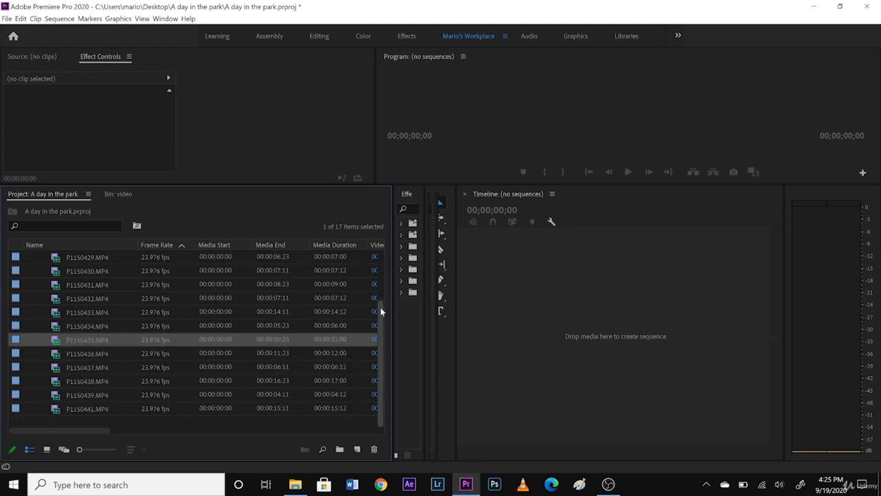
pyautogui.scroll(3, 380, 307)
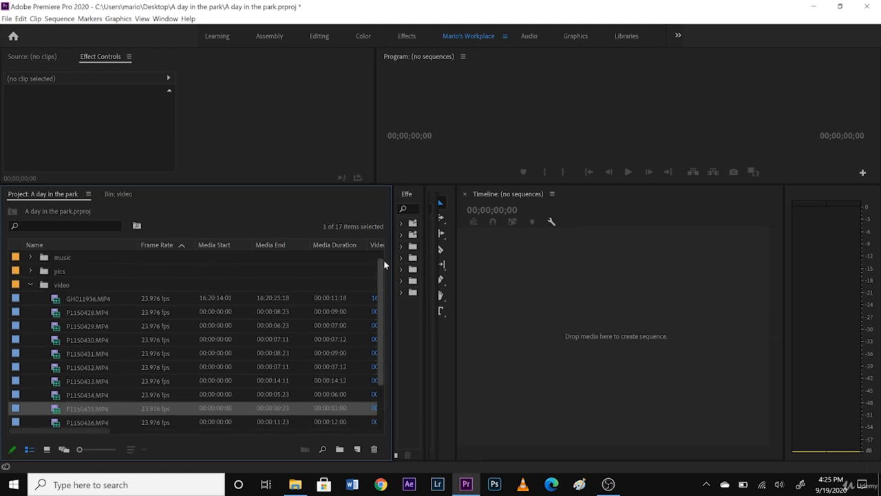
# Step: Compare the Video Info of GH011936.MP4 with that of P1150428.MP4 in the video bin
pyautogui.click(79, 300)
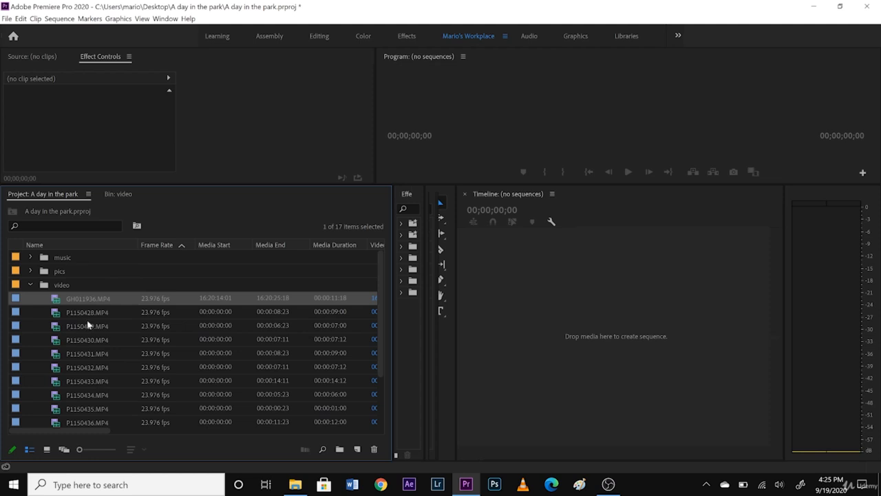
pyautogui.moveTo(94, 428); pyautogui.dragTo(248, 431)
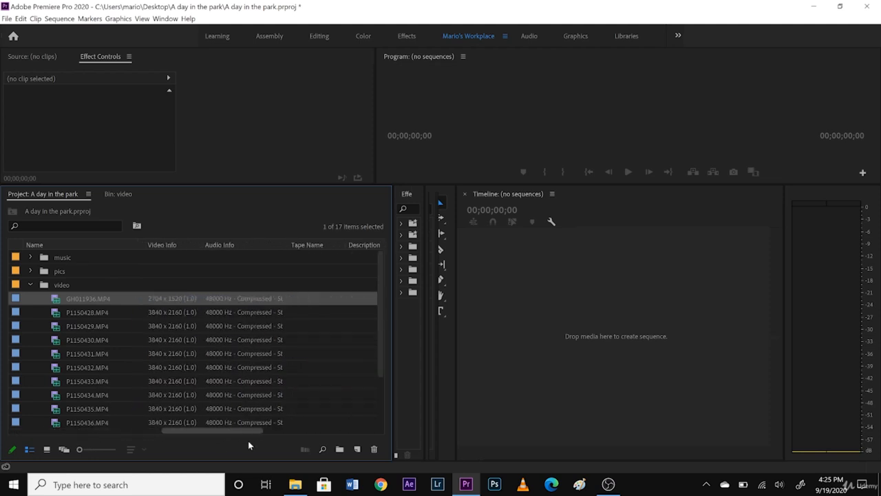
pyautogui.click(76, 312)
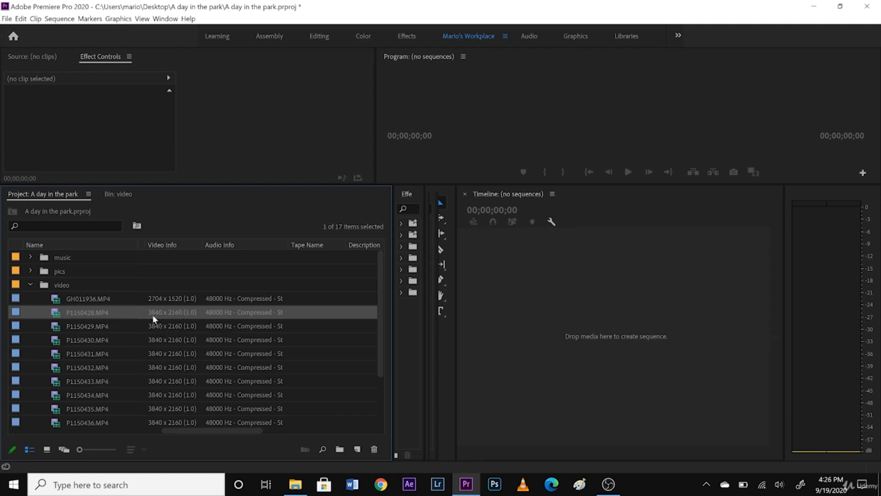
pyautogui.click(100, 298)
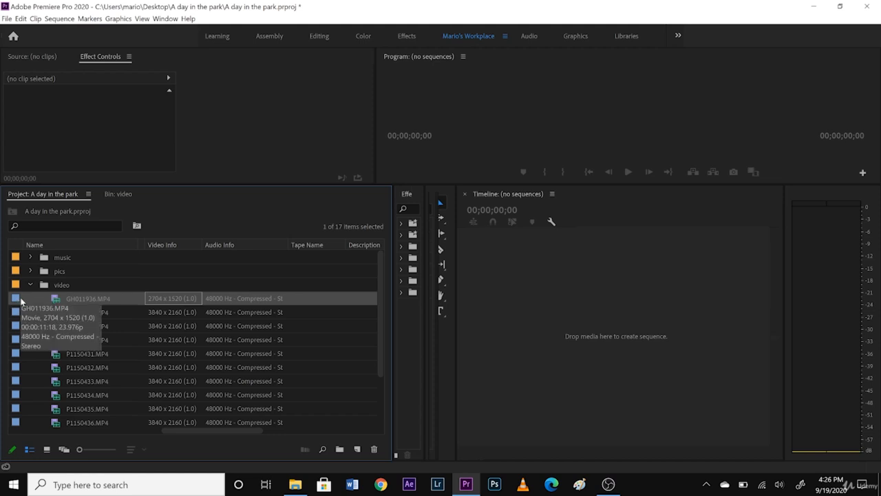
# Step: Assign the Magenta label colour to clip GH011936.MP4
pyautogui.click(62, 272)
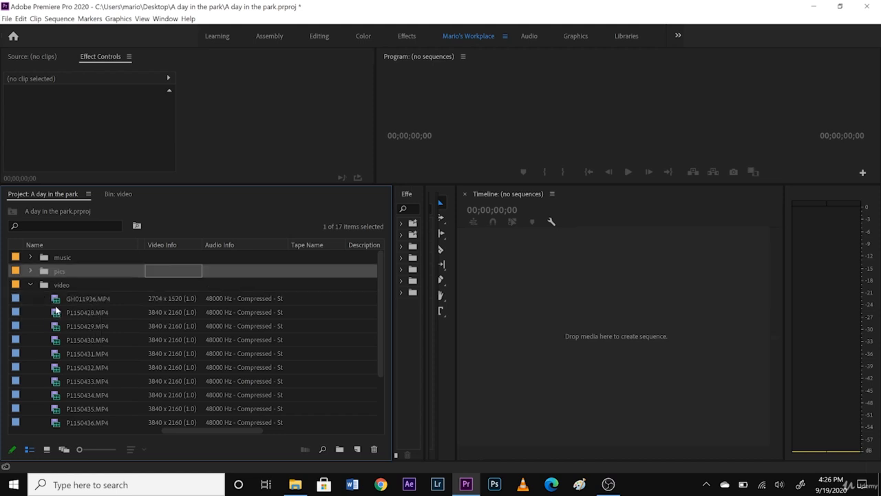
pyautogui.click(17, 301)
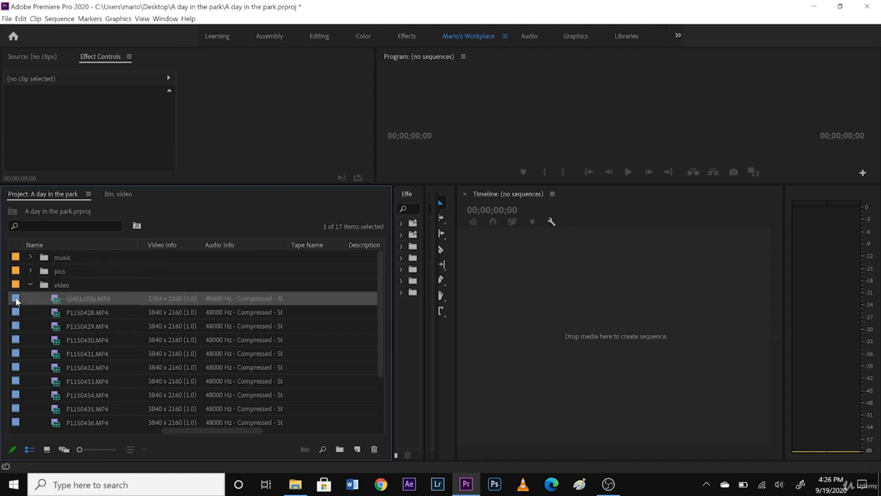
pyautogui.rightClick(17, 301)
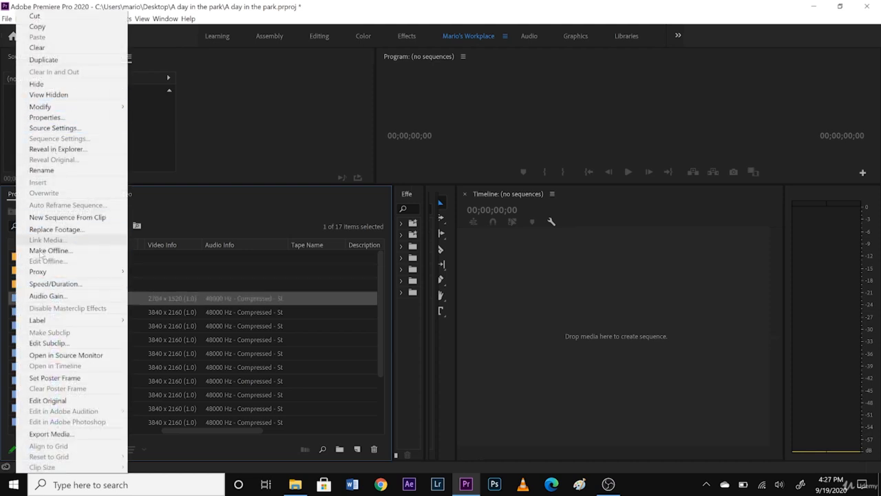
pyautogui.moveTo(45, 323)
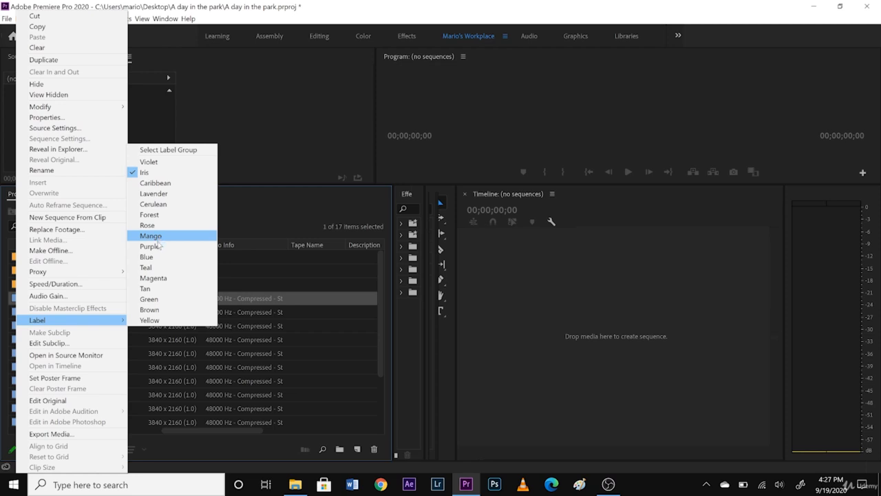
pyautogui.click(162, 279)
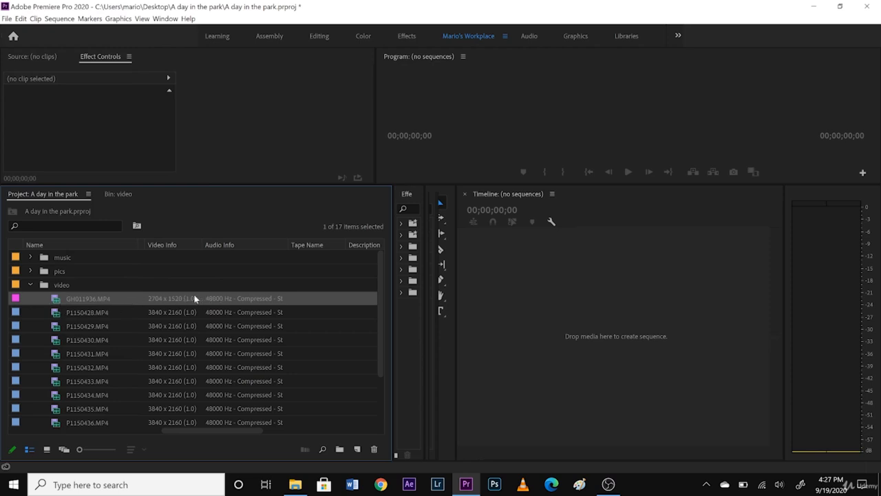
# Step: Check the label colours of the clips from P1150428.MP4 onward and collapse the video bin
pyautogui.click(19, 315)
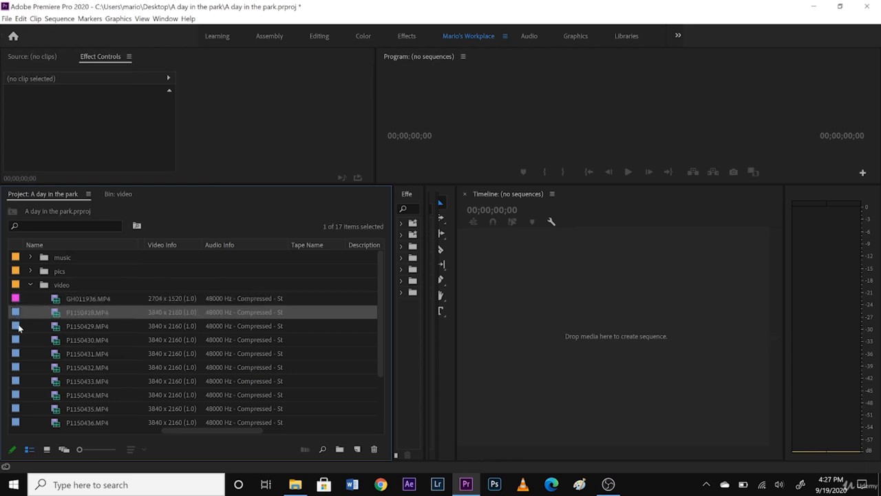
pyautogui.click(19, 327)
pyautogui.click(19, 340)
pyautogui.click(19, 361)
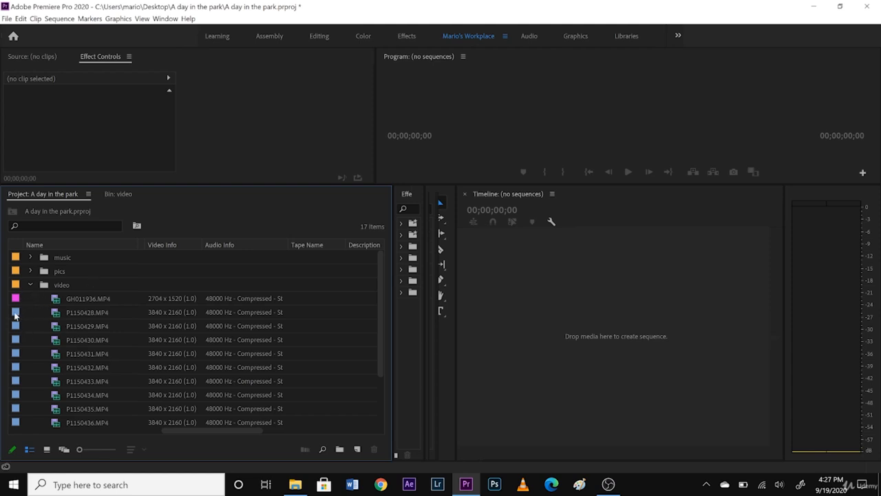
pyautogui.click(30, 285)
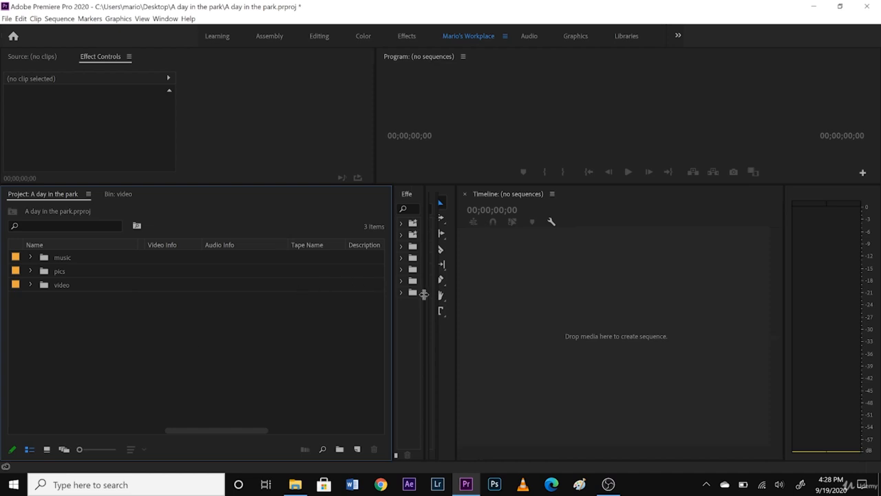
# Step: Narrow the Project, Tools and audio meter panels, widen Effects and Timeline, and make the Effect Controls and Program row taller
pyautogui.moveTo(424, 297); pyautogui.dragTo(213, 316)
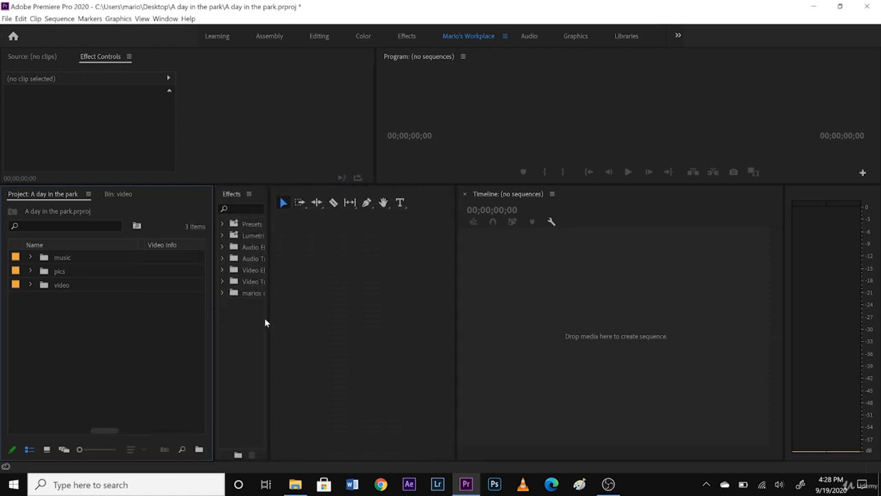
pyautogui.moveTo(268, 320); pyautogui.dragTo(295, 321)
pyautogui.moveTo(455, 322); pyautogui.dragTo(315, 324)
pyautogui.moveTo(448, 184); pyautogui.dragTo(448, 258)
pyautogui.moveTo(784, 346); pyautogui.dragTo(815, 347)
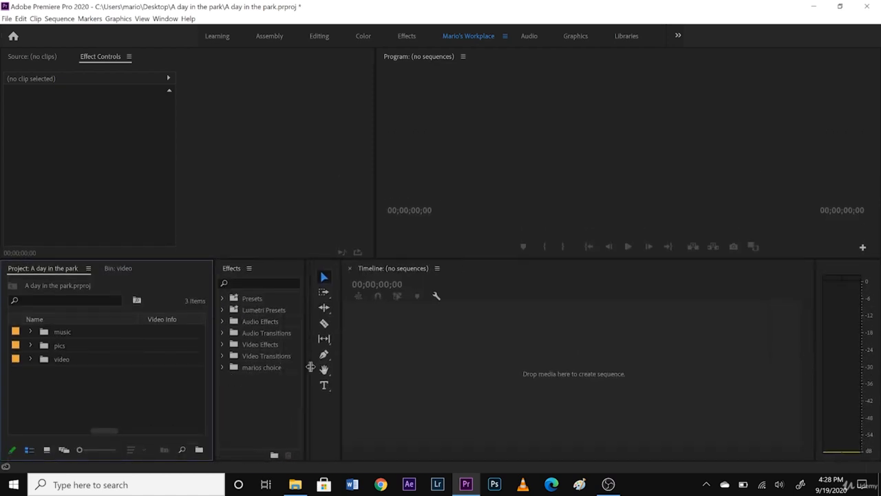